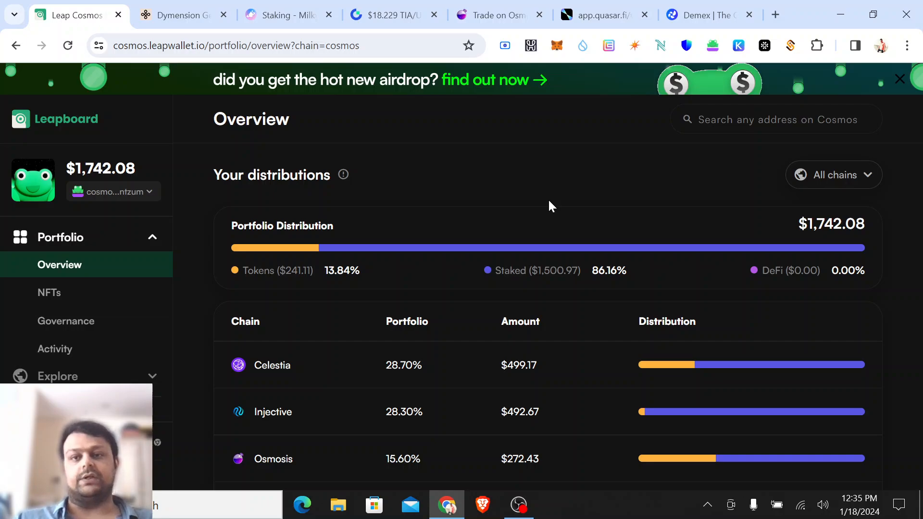
# Switch to the Dymension genesis claim page and examine the minimum DYM amount to be received and the eligibility note
pyautogui.click(180, 19)
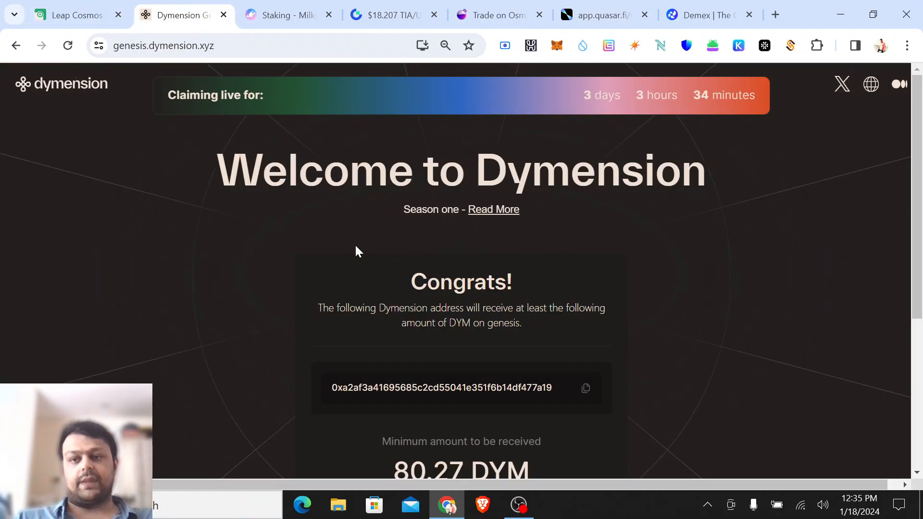
pyautogui.scroll(-2, 359, 250)
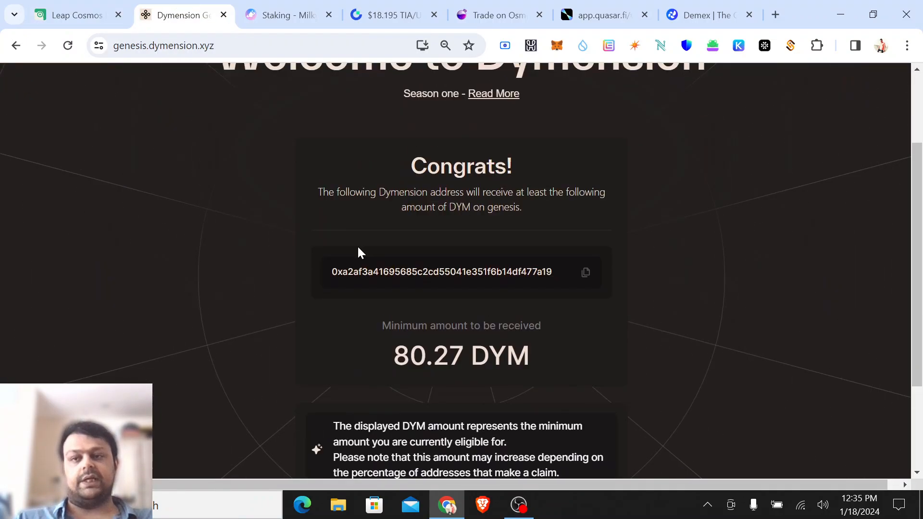
pyautogui.scroll(1, 366, 260)
pyautogui.scroll(-2, 374, 264)
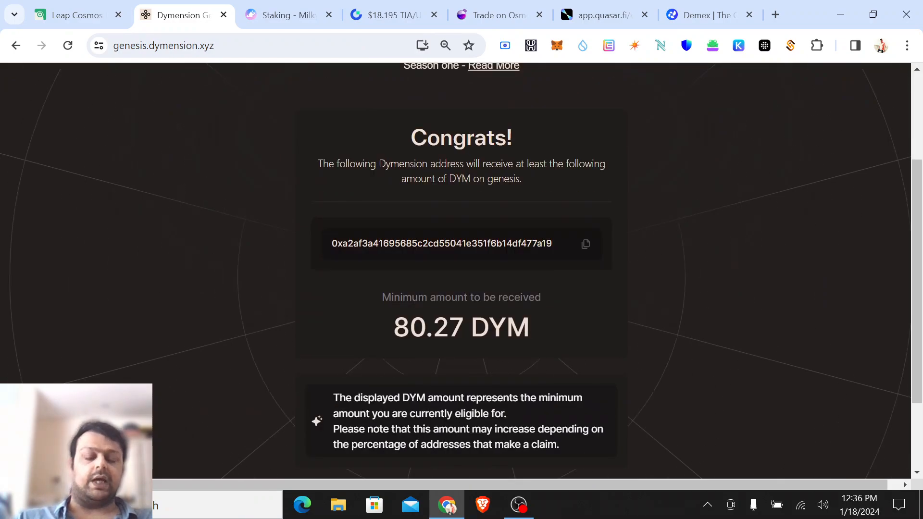
pyautogui.moveTo(393, 327); pyautogui.dragTo(488, 327)
pyautogui.click(600, 325)
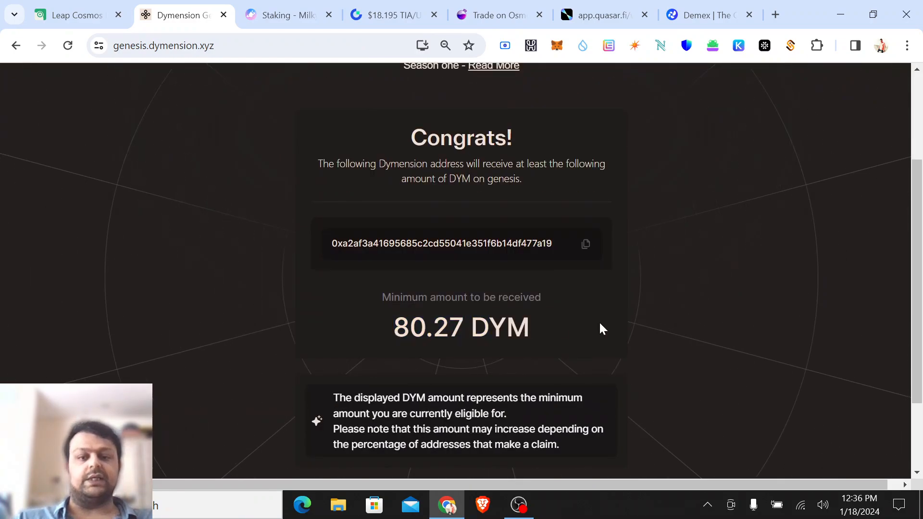
pyautogui.scroll(3, 601, 325)
pyautogui.scroll(-1, 601, 325)
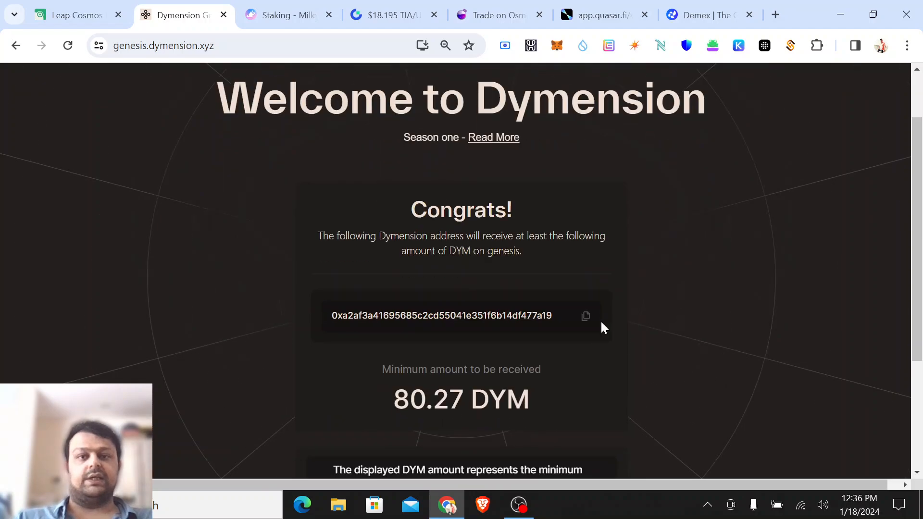
pyautogui.scroll(1, 602, 322)
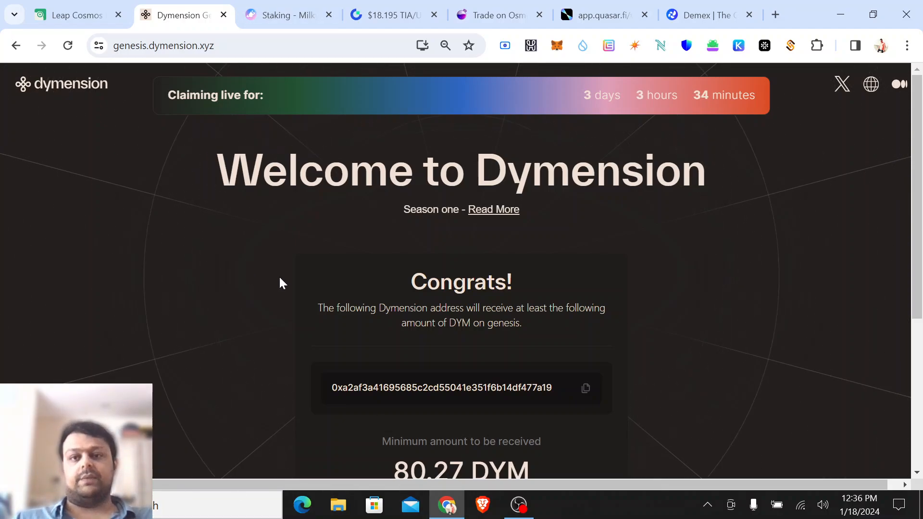
# Go to the MilkyWay staking page and review the available TIA, staked amount and APR
pyautogui.click(275, 15)
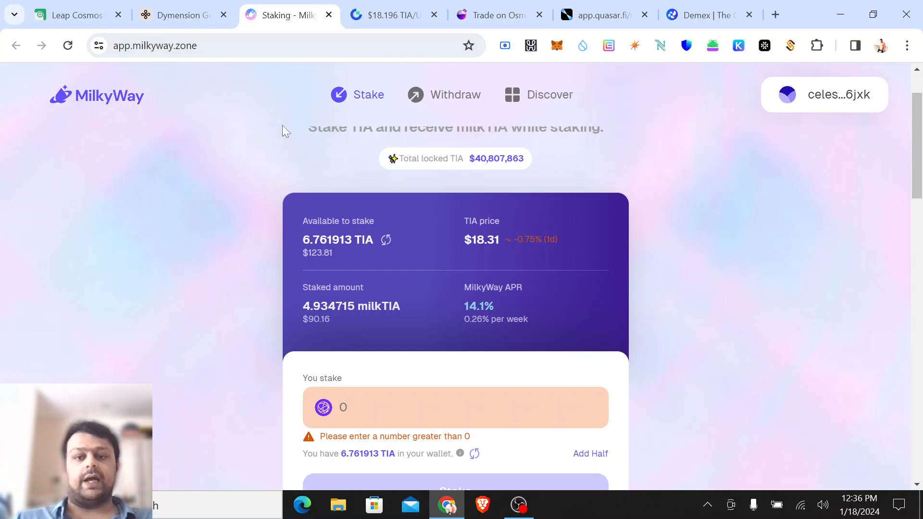
pyautogui.scroll(-1, 284, 130)
pyautogui.scroll(1, 283, 132)
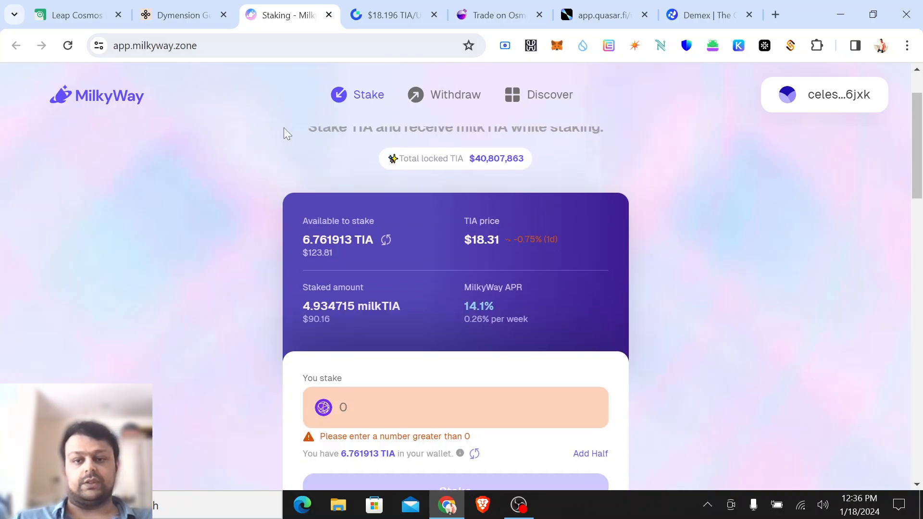
pyautogui.scroll(-1, 284, 127)
pyautogui.scroll(1, 284, 128)
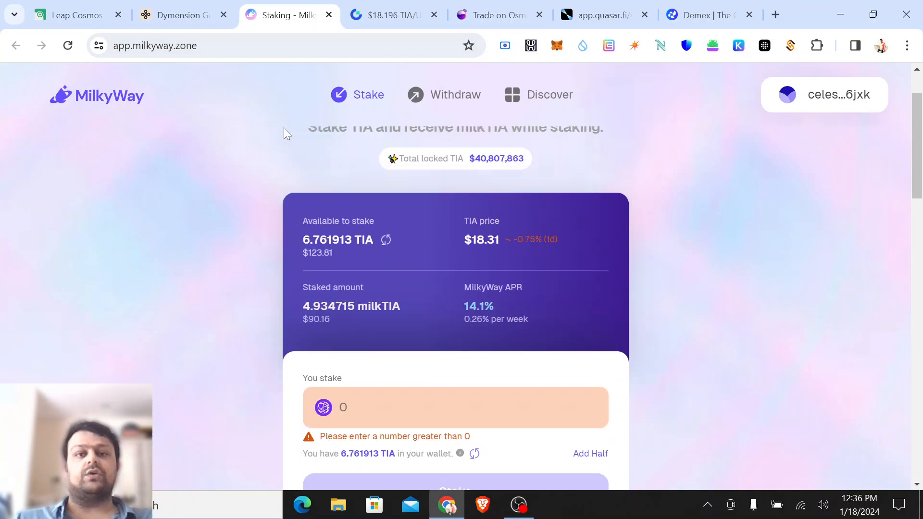
# View the TIA/USDT spot market on Gate.io and compare its limit and market buy order forms
pyautogui.click(354, 16)
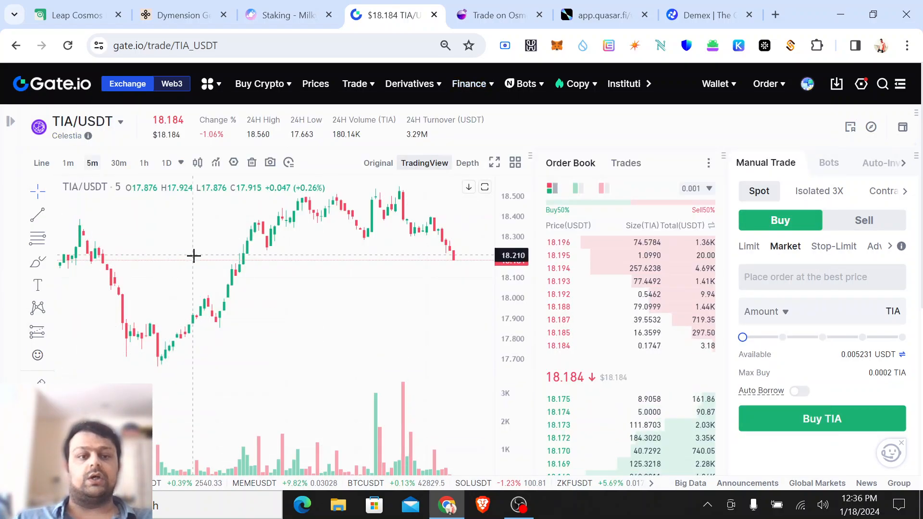
pyautogui.moveTo(359, 92)
pyautogui.moveTo(367, 134)
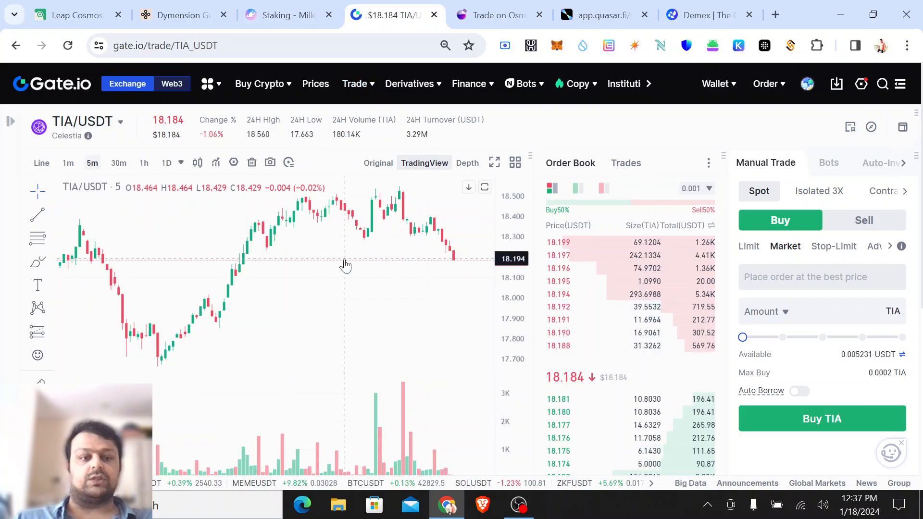
pyautogui.click(748, 249)
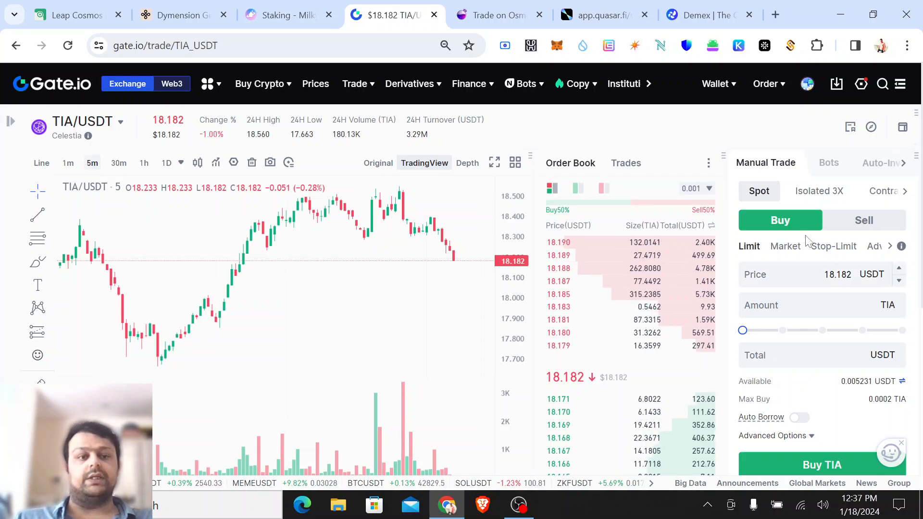
pyautogui.click(788, 248)
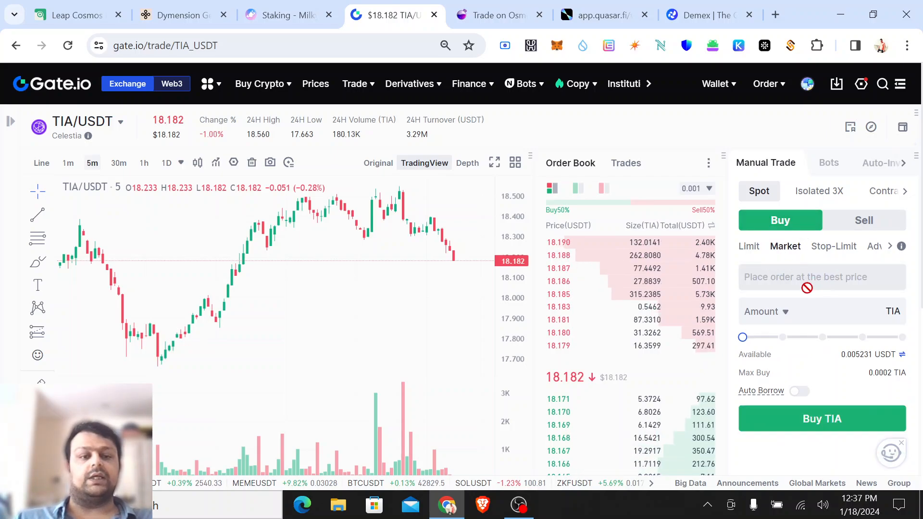
pyautogui.click(813, 312)
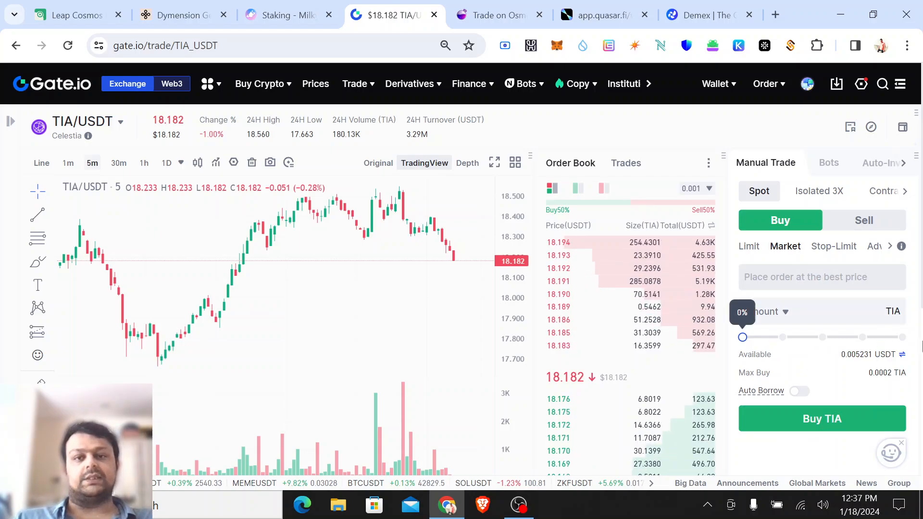
# Return to MilkyWay and review the staked milkTIA amount, the TIA staking form, its exchange rate and its fees
pyautogui.click(277, 18)
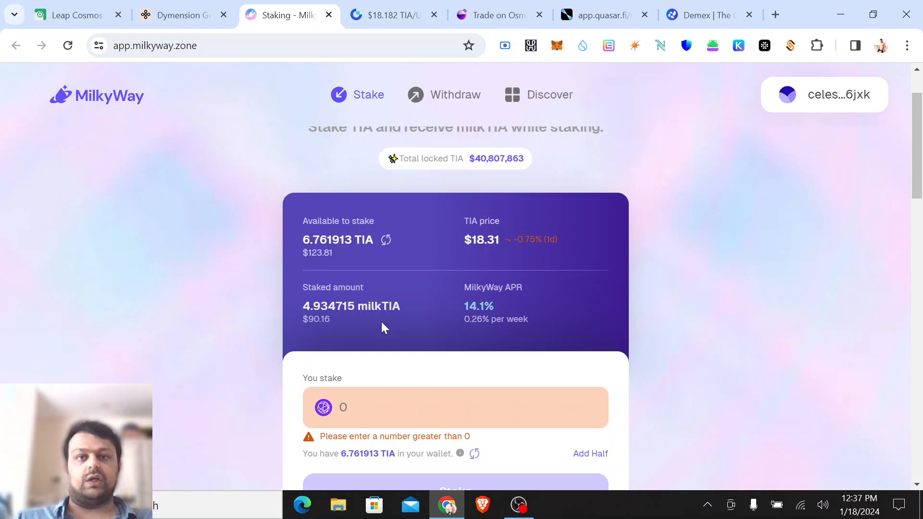
pyautogui.scroll(-1, 382, 324)
pyautogui.scroll(1, 369, 317)
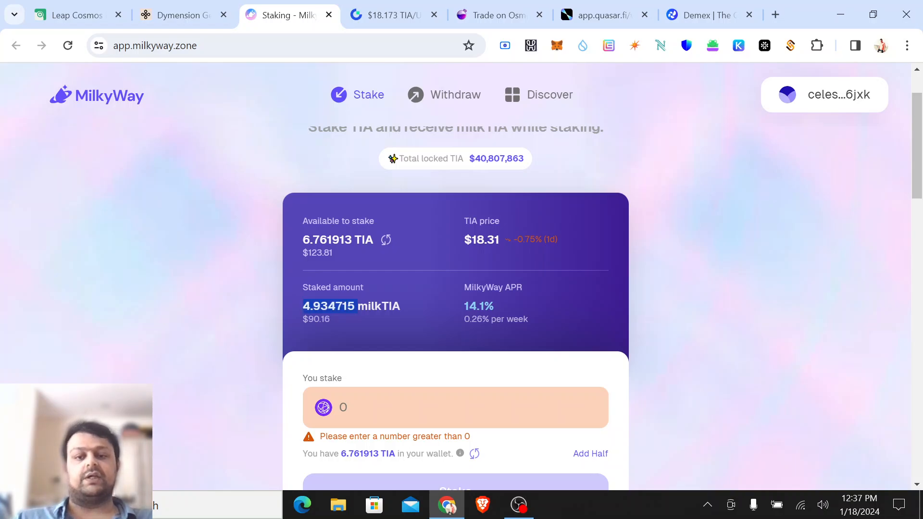
pyautogui.scroll(-1, 421, 309)
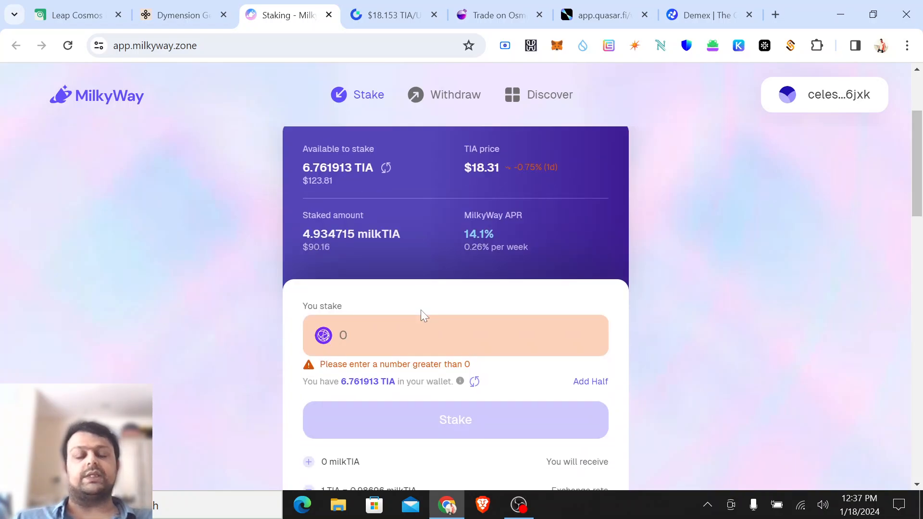
pyautogui.scroll(-3, 424, 312)
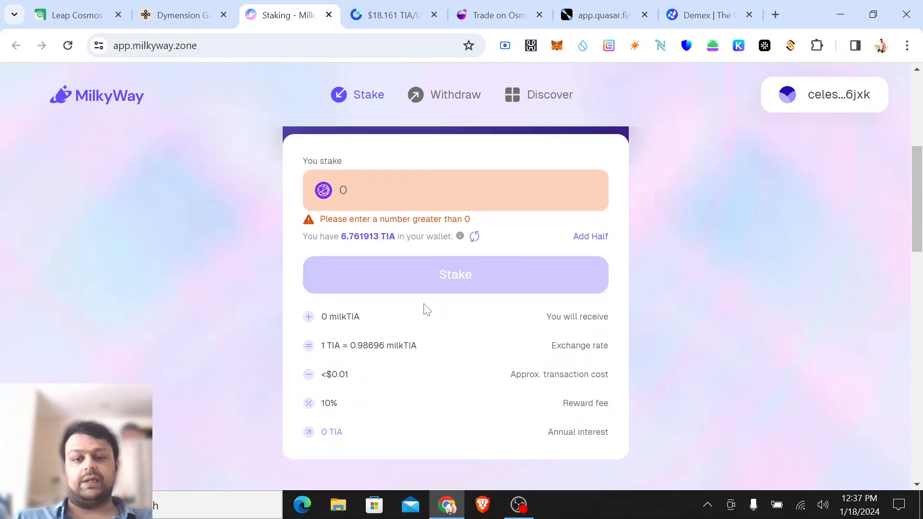
pyautogui.scroll(1, 418, 298)
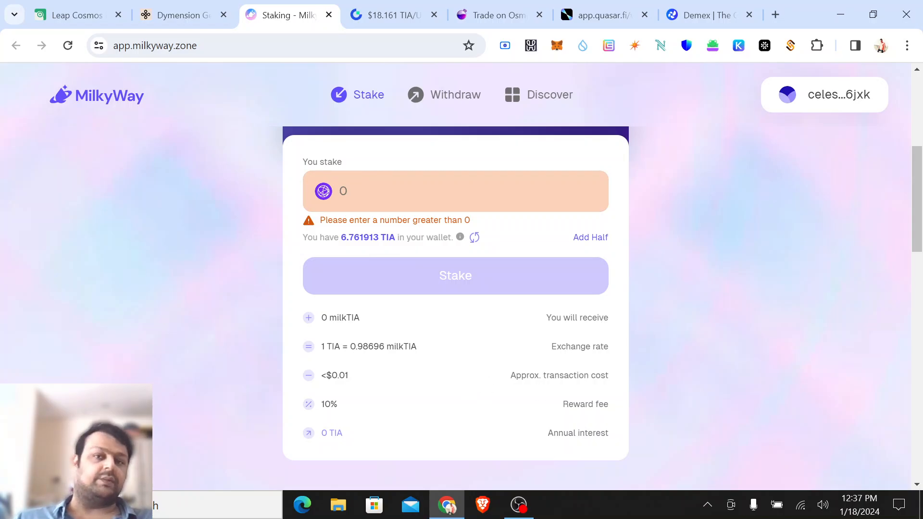
pyautogui.scroll(-1, 560, 408)
pyautogui.scroll(2, 512, 366)
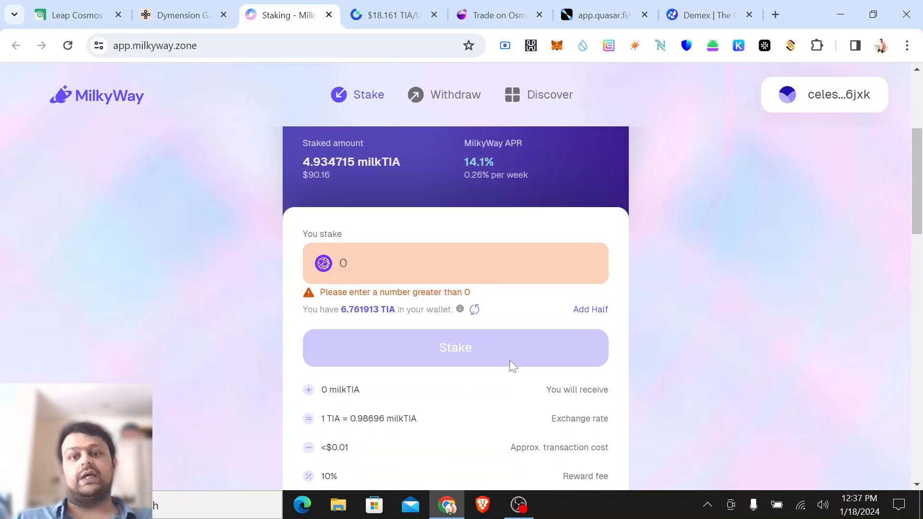
# Read the MilkyWay FAQ answer on qualifying for TIA airdrops when staking, and return to the staking overview
pyautogui.scroll(-3, 510, 360)
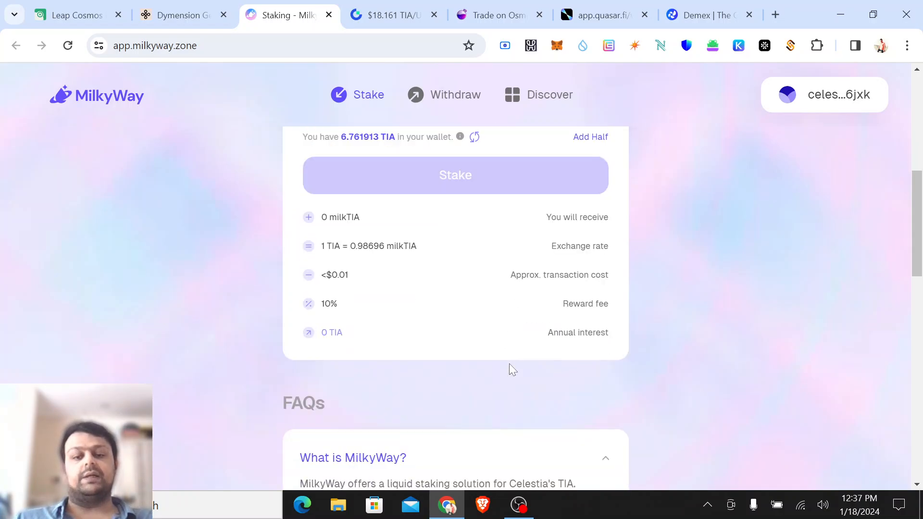
pyautogui.scroll(-10, 511, 367)
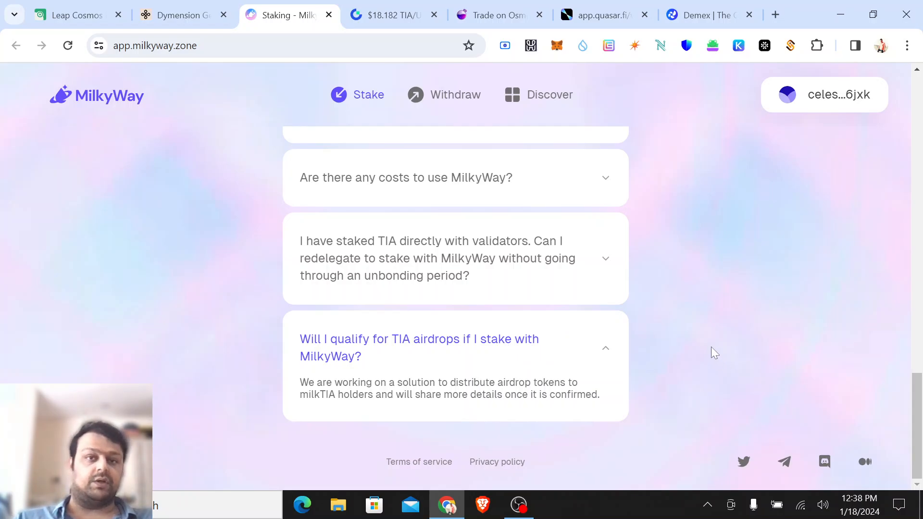
pyautogui.scroll(15, 702, 327)
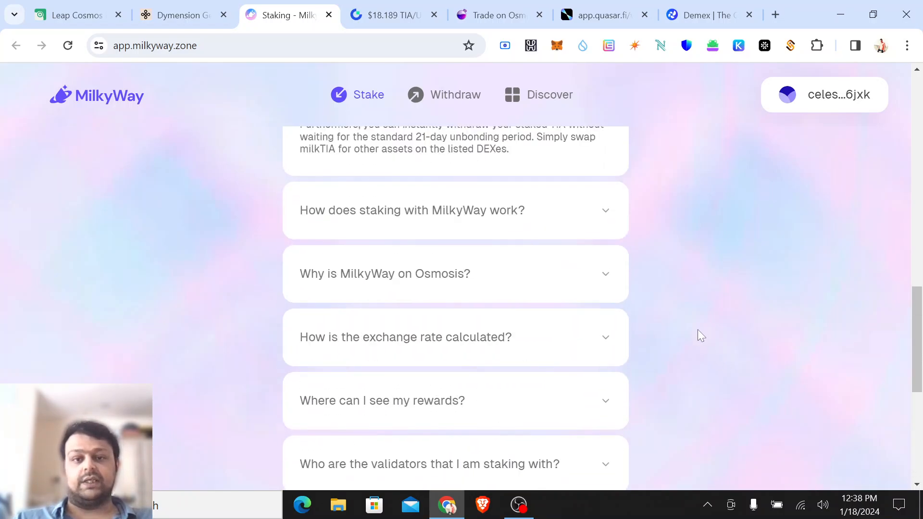
pyautogui.scroll(8, 699, 337)
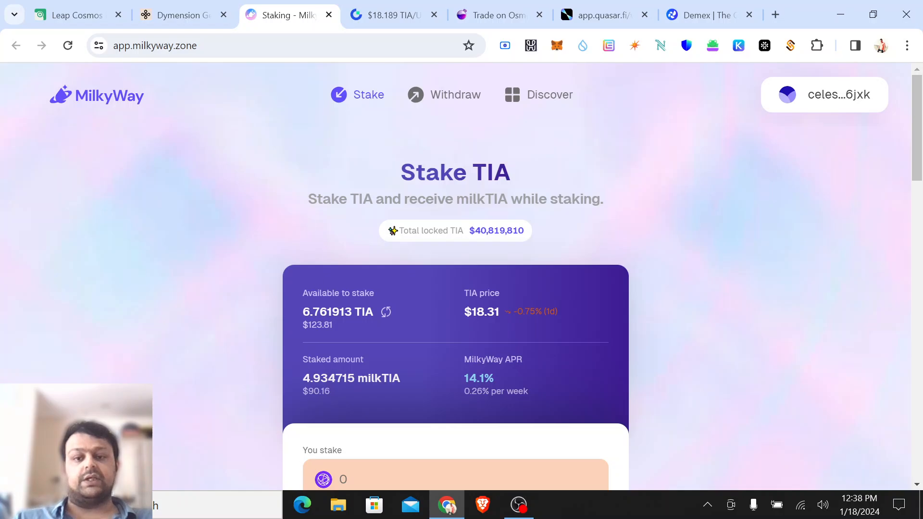
# Open MilkyWay's TIA withdrawal page and examine the delayed and immediate withdrawal options, waiting time and exchange rate
pyautogui.click(442, 94)
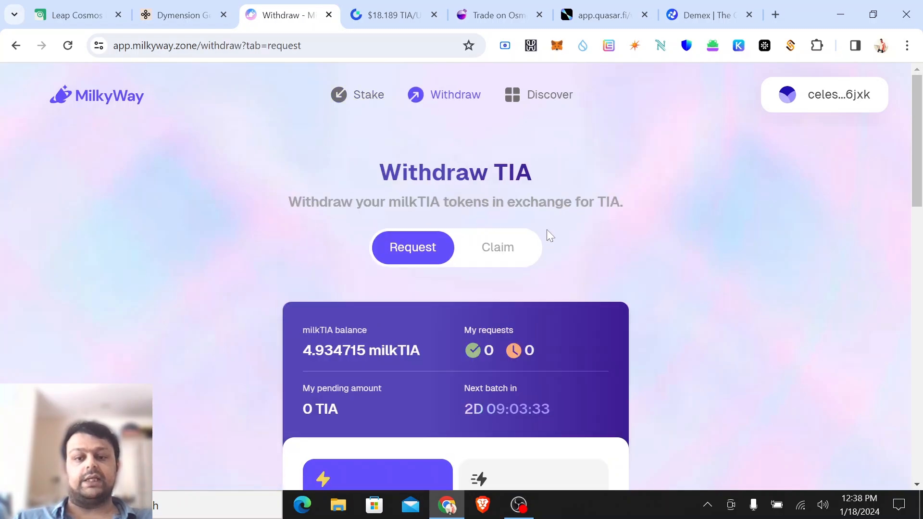
pyautogui.scroll(-2, 597, 248)
pyautogui.scroll(-3, 596, 248)
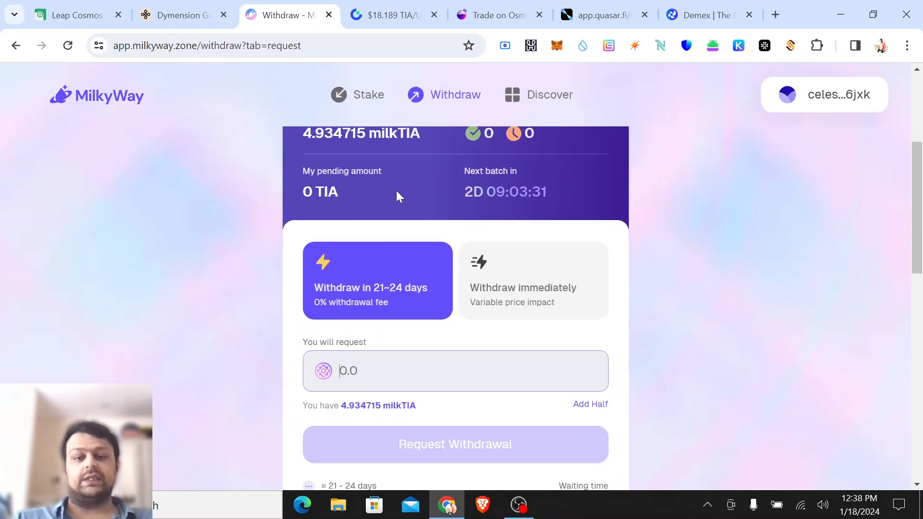
pyautogui.scroll(-3, 398, 196)
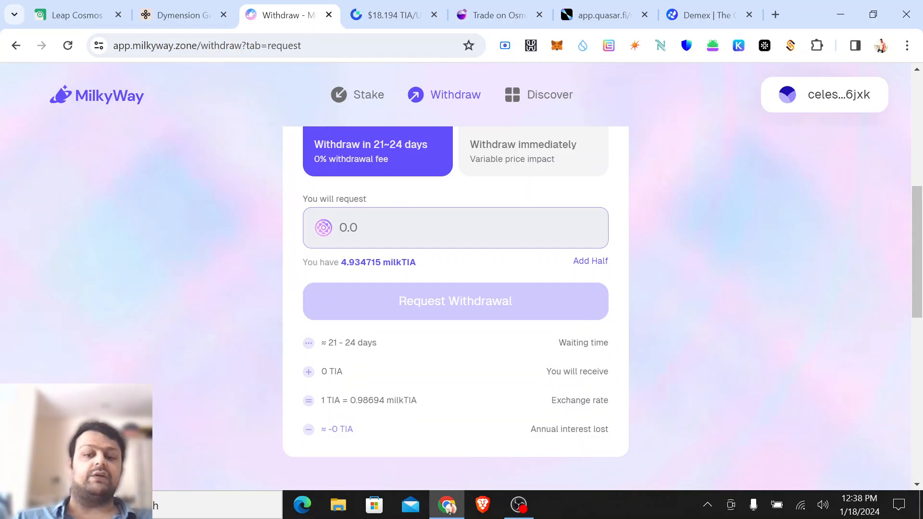
pyautogui.moveTo(326, 343); pyautogui.dragTo(358, 342)
pyautogui.click(416, 353)
pyautogui.scroll(3, 417, 352)
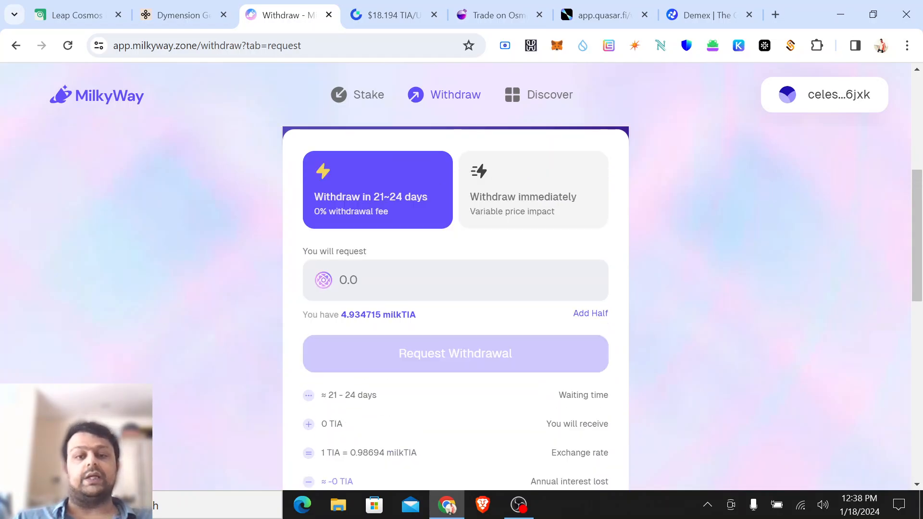
pyautogui.scroll(3, 645, 331)
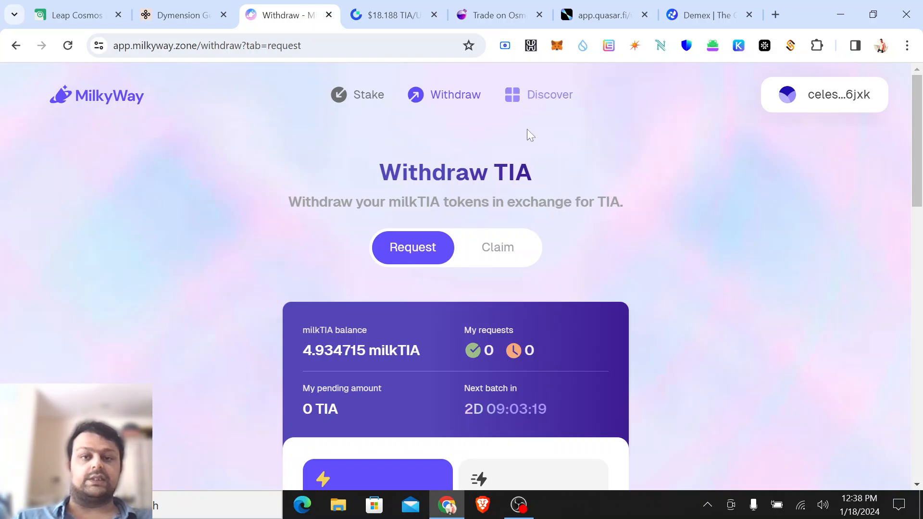
# Switch to the Osmosis swap page and set milkTIA as the token to swap from, searching for "milk"
pyautogui.click(488, 16)
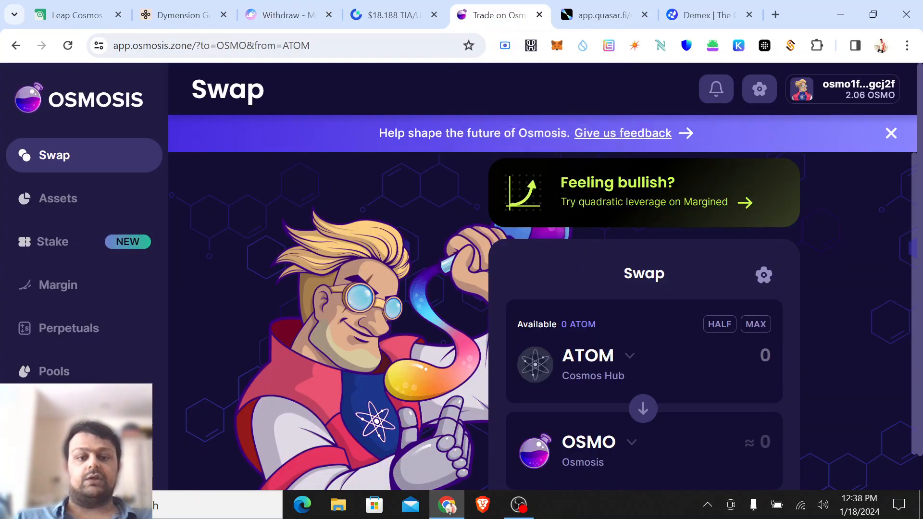
pyautogui.click(625, 356)
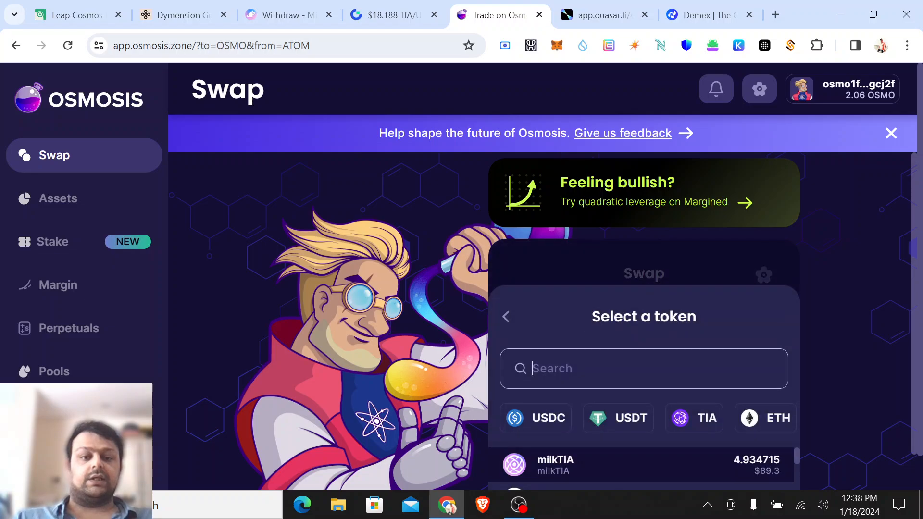
pyautogui.write('milk')
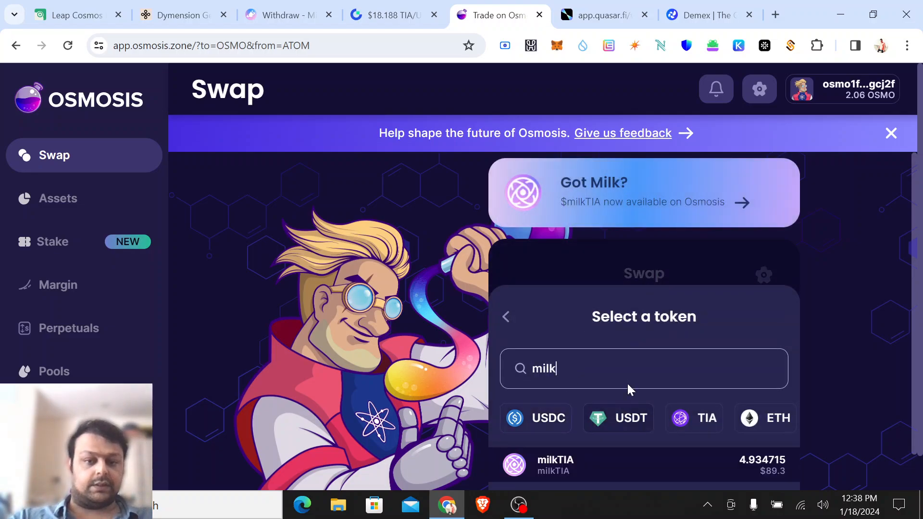
pyautogui.click(644, 454)
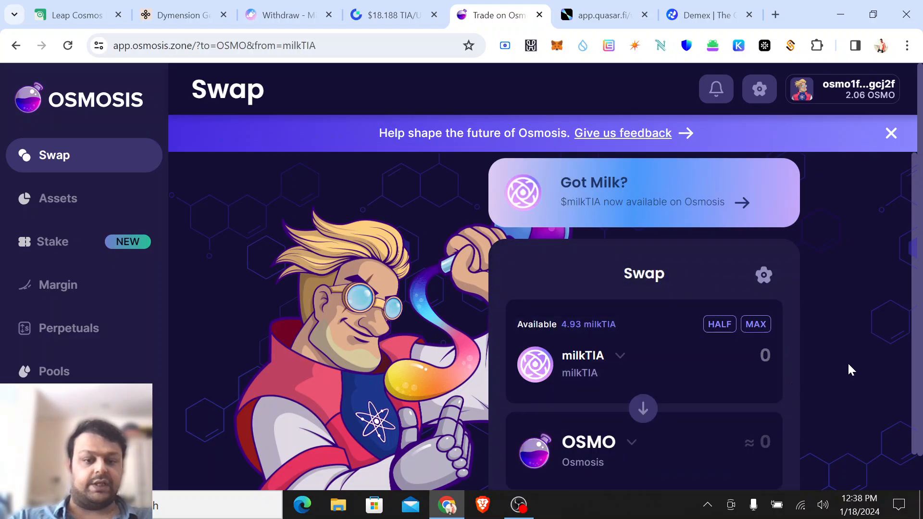
# Set TIA as the token to receive, searching for "tia", and use the maximum available milkTIA as the swap amount
pyautogui.click(603, 365)
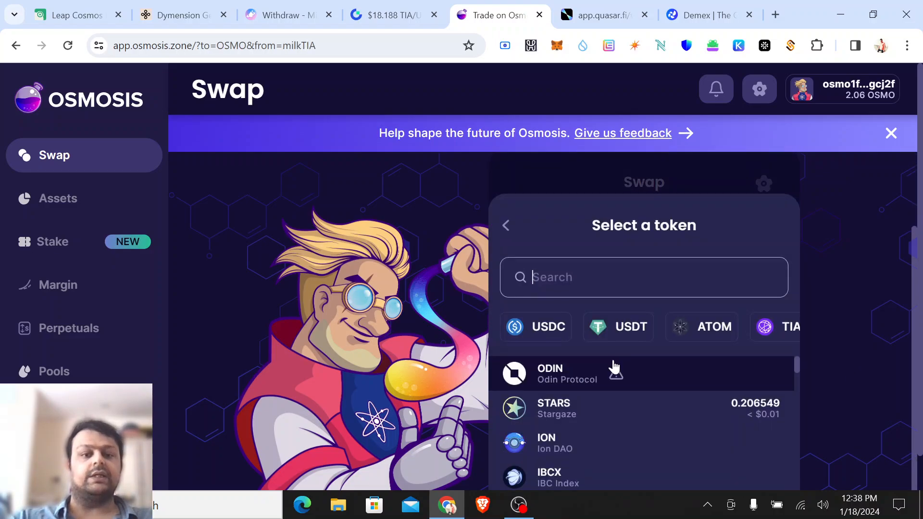
pyautogui.scroll(-15, 601, 423)
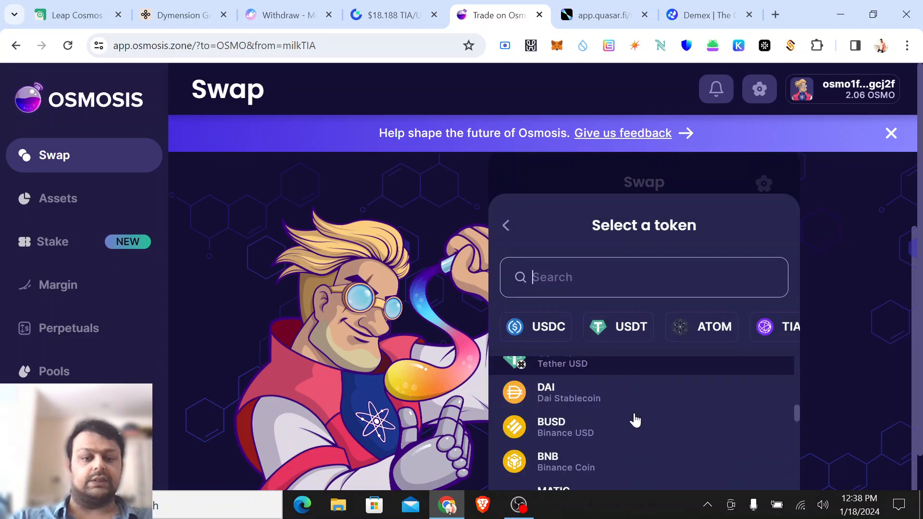
pyautogui.scroll(3, 631, 422)
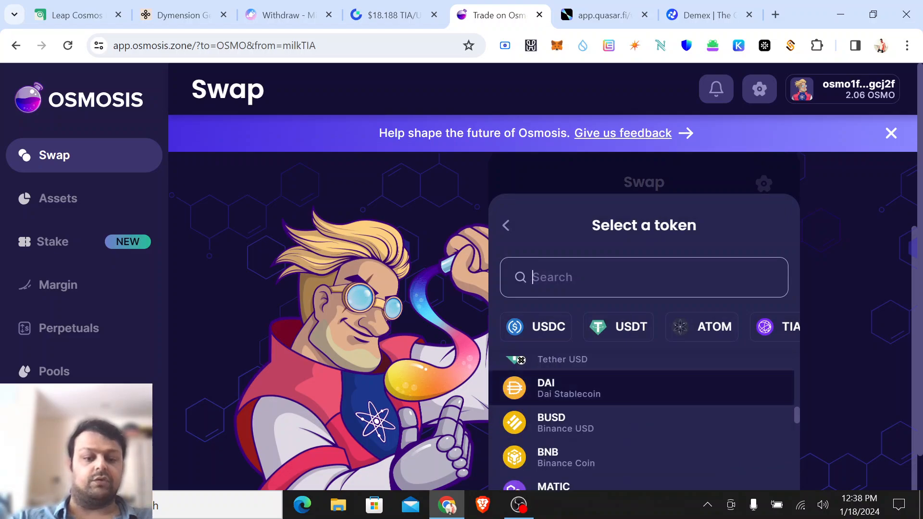
pyautogui.write('tia')
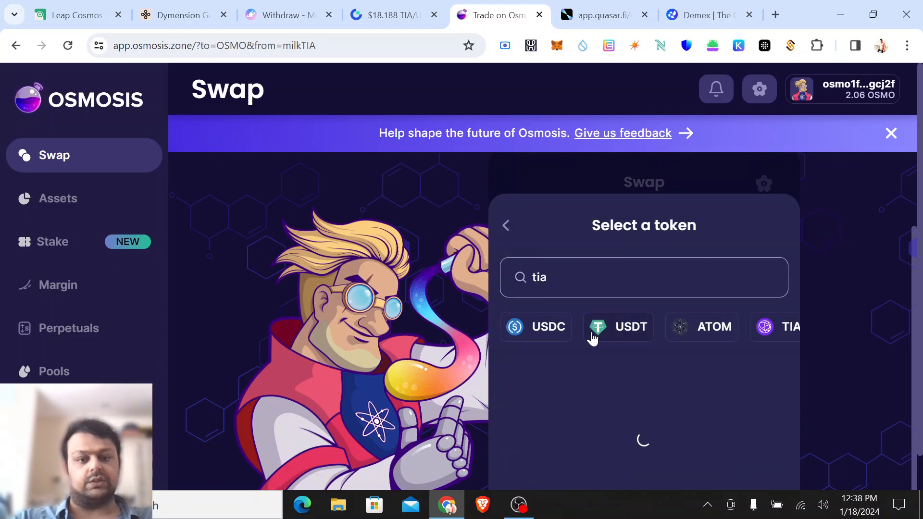
pyautogui.click(840, 389)
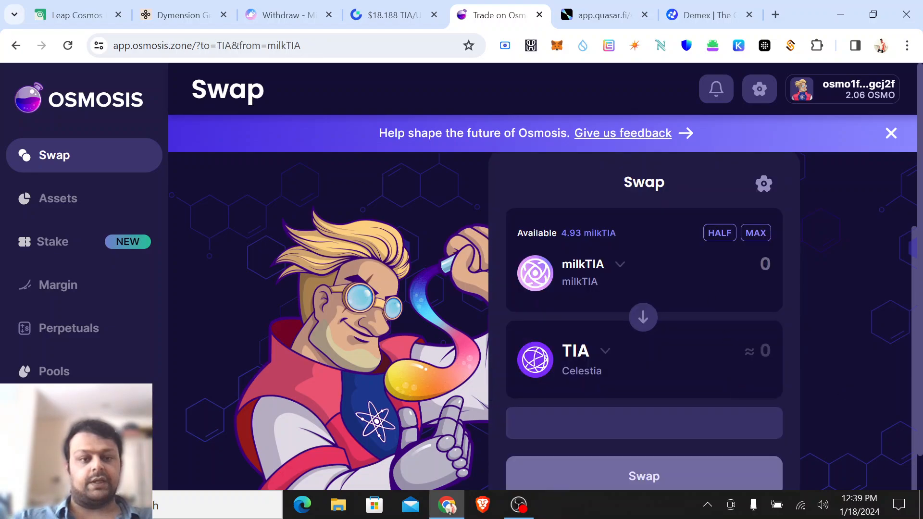
pyautogui.click(752, 234)
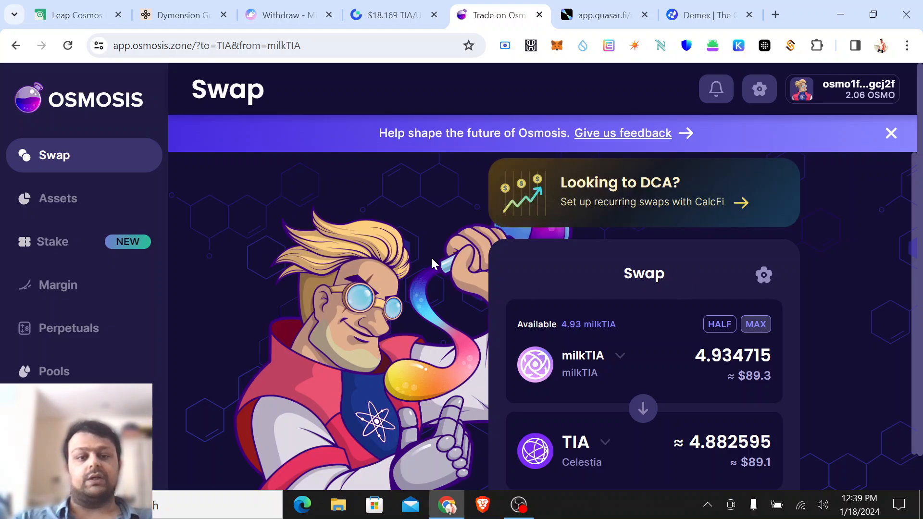
# Switch to MilkyWay's Discover page and review the milkTIA opportunities on Osmosis, Demex and Quasar Finance
pyautogui.click(385, 16)
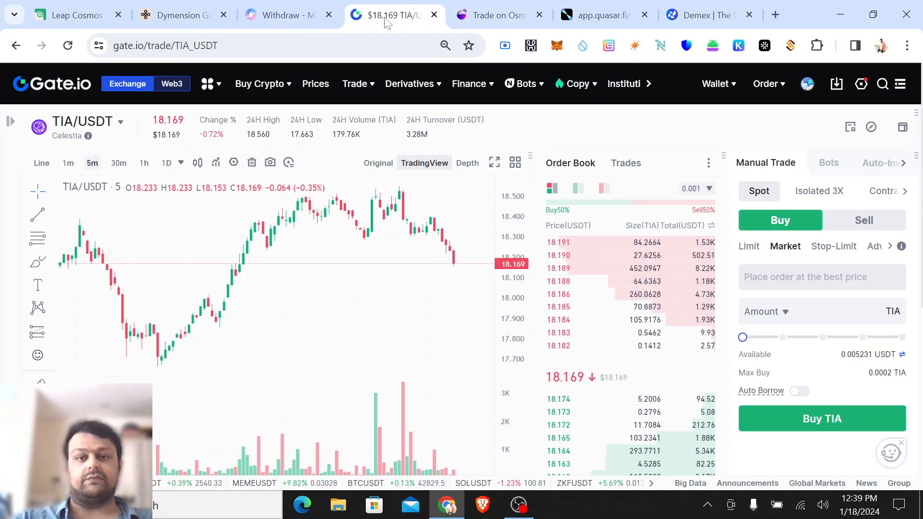
pyautogui.click(281, 15)
pyautogui.click(548, 95)
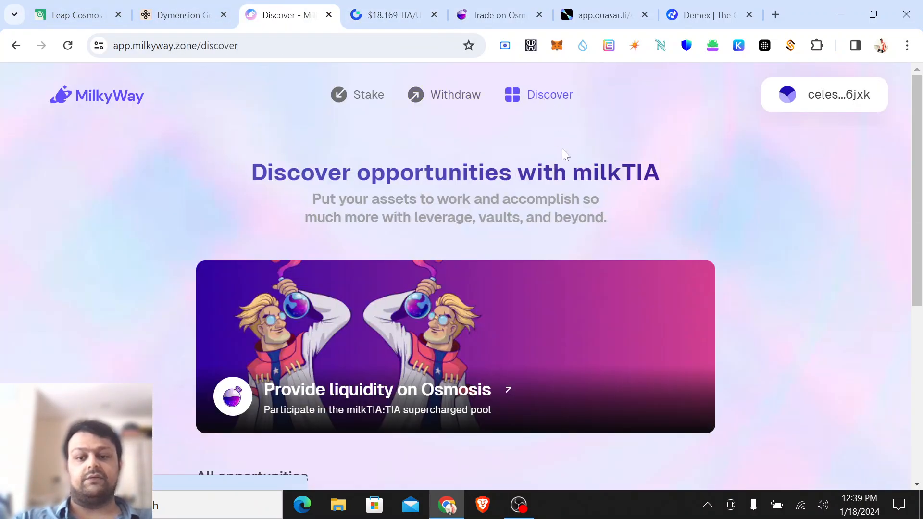
pyautogui.scroll(-3, 561, 152)
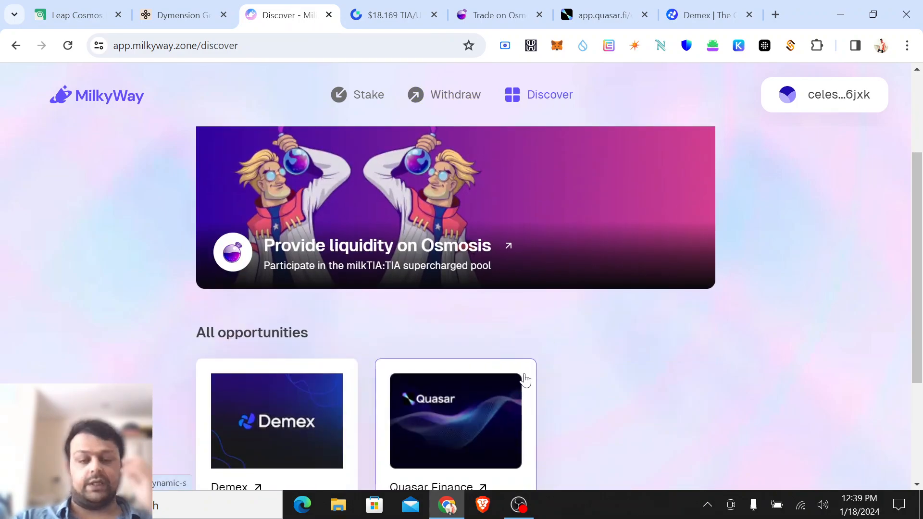
pyautogui.scroll(-3, 534, 404)
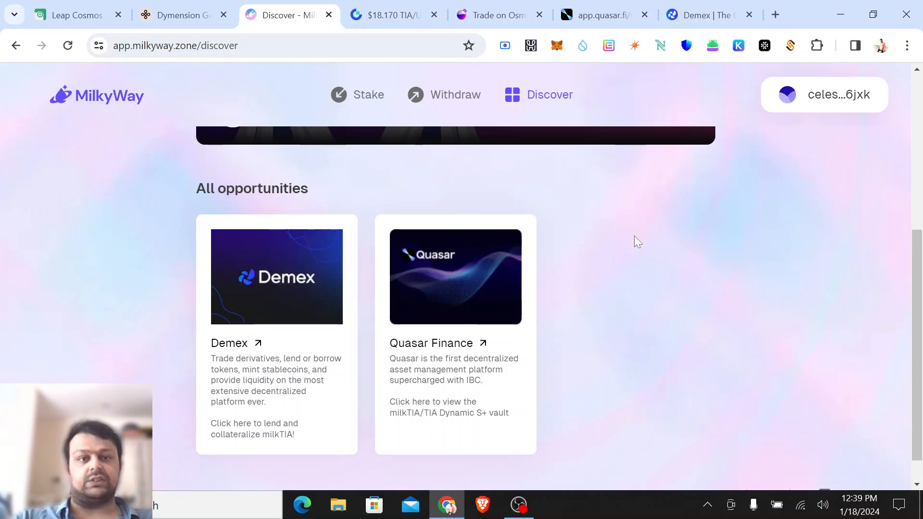
# Switch to Quasar and examine the milkTIA/TIA Dynamic S+ vault's APR, TVL, deposit cap and deposit options
pyautogui.click(601, 15)
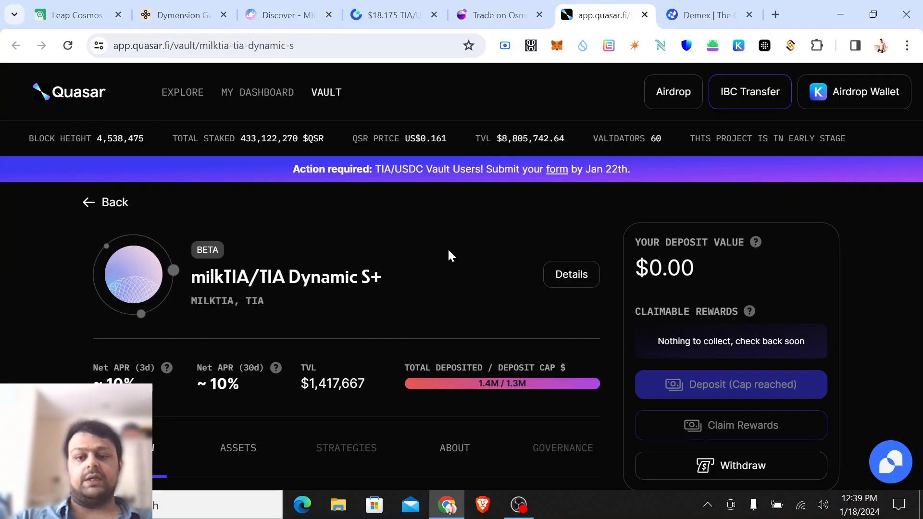
pyautogui.scroll(-1, 447, 247)
pyautogui.scroll(1, 447, 254)
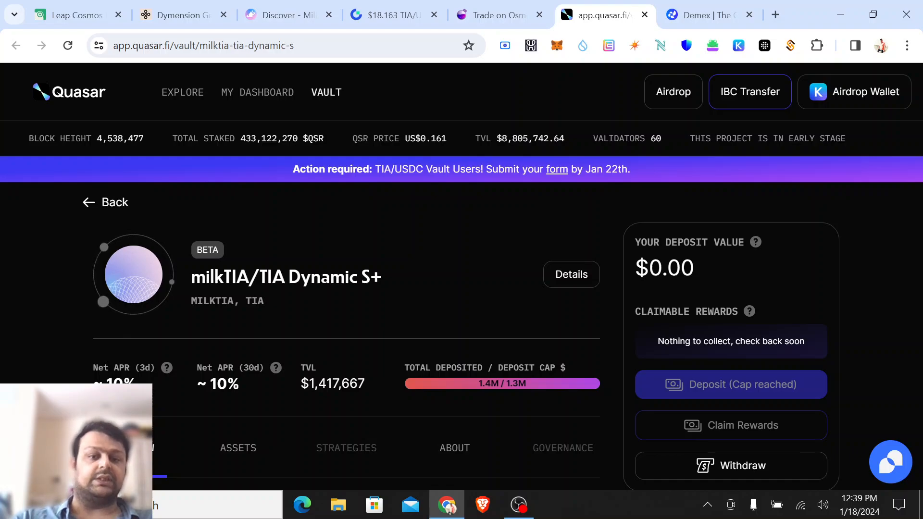
pyautogui.scroll(-3, 506, 304)
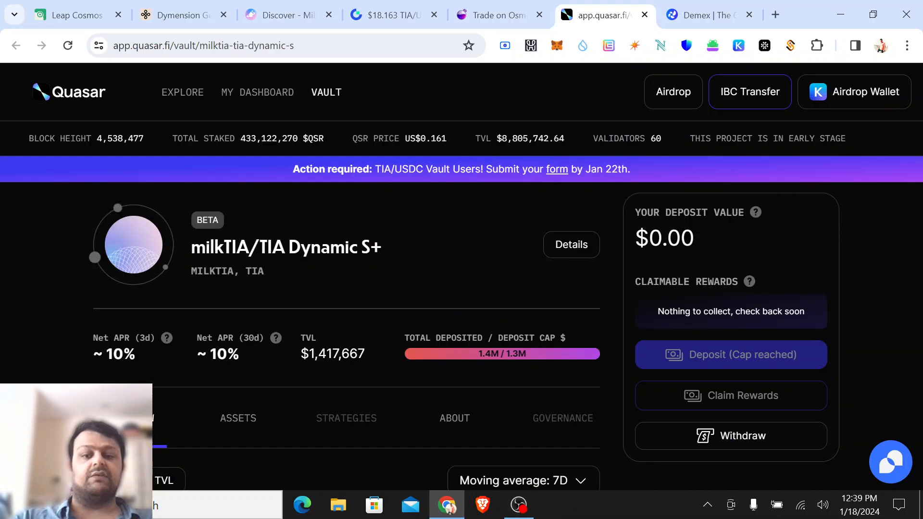
pyautogui.scroll(3, 507, 315)
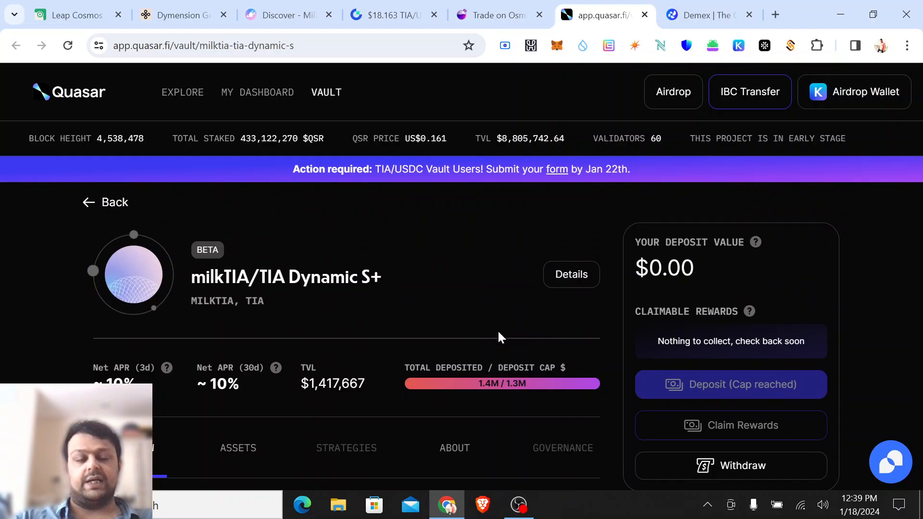
# Switch to Demex and look over the SCRT Trading League rewards page
pyautogui.click(704, 15)
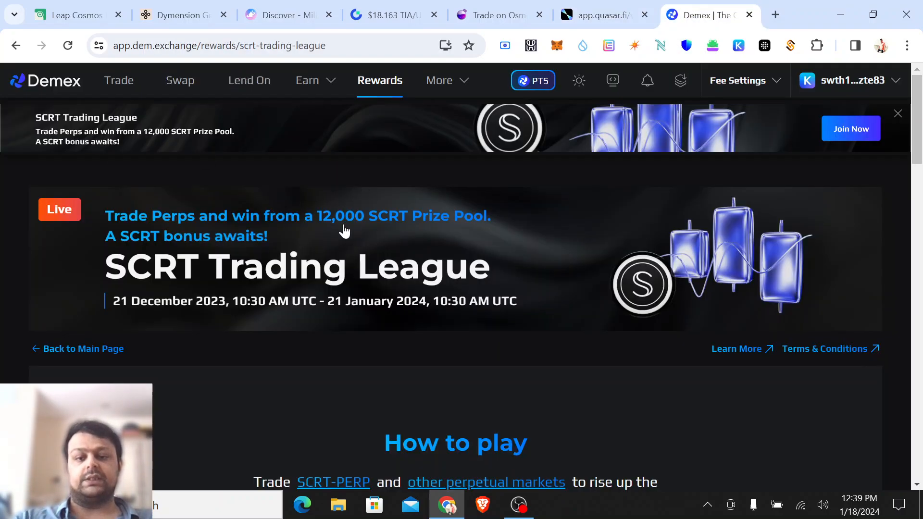
pyautogui.scroll(-2, 341, 231)
pyautogui.scroll(2, 380, 240)
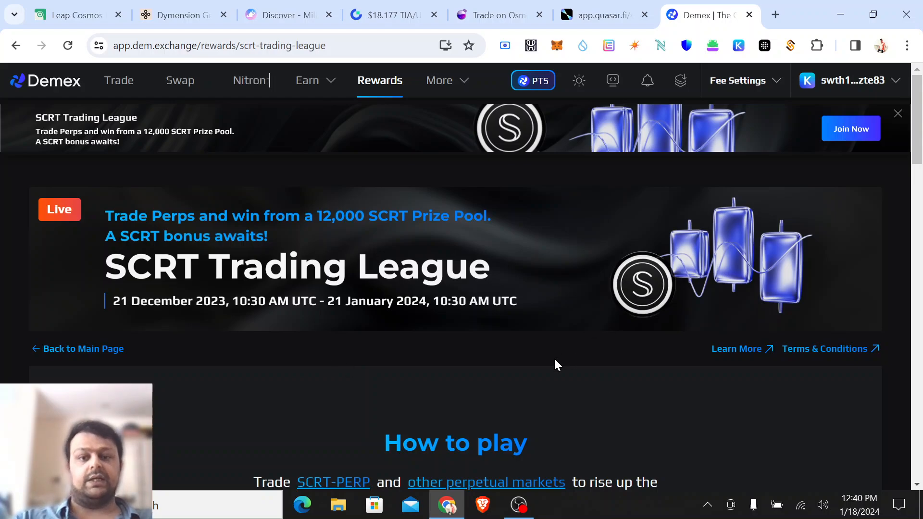
pyautogui.scroll(-3, 554, 356)
pyautogui.scroll(2, 589, 357)
pyautogui.scroll(2, 590, 350)
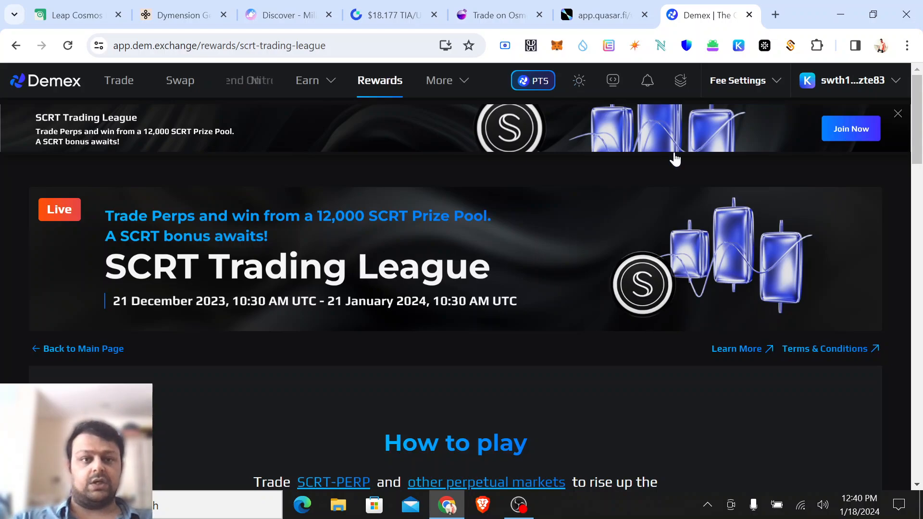
# Open the Leap wallet and review its Osmosis token balances, OSMO staking rewards, deposited amount and validator breakdown
pyautogui.click(716, 50)
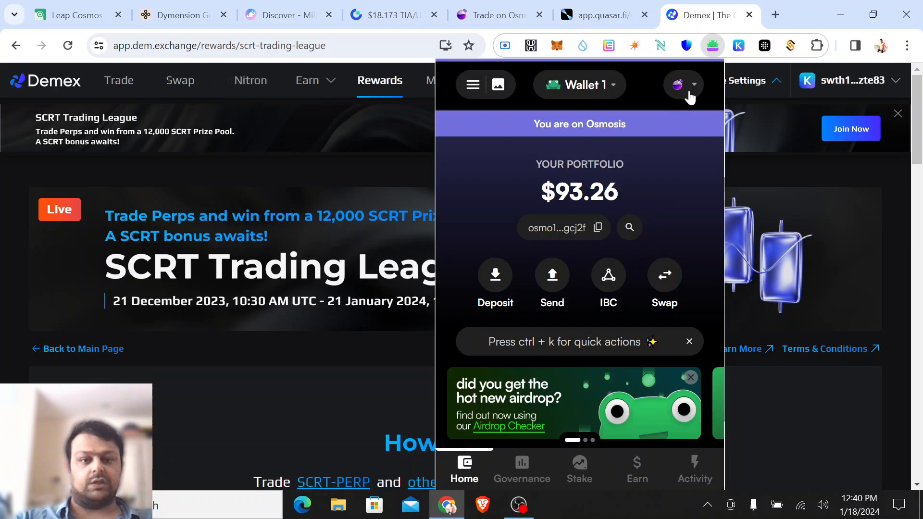
pyautogui.scroll(-5, 647, 212)
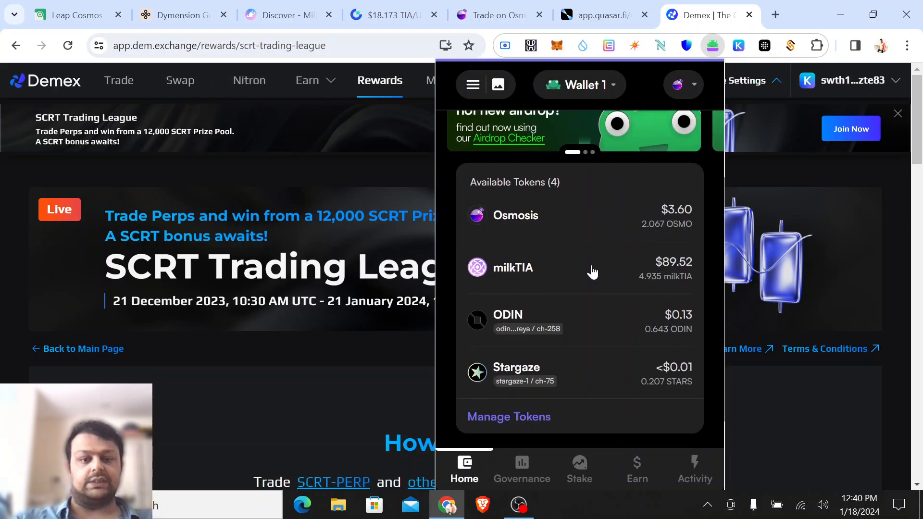
pyautogui.click(581, 467)
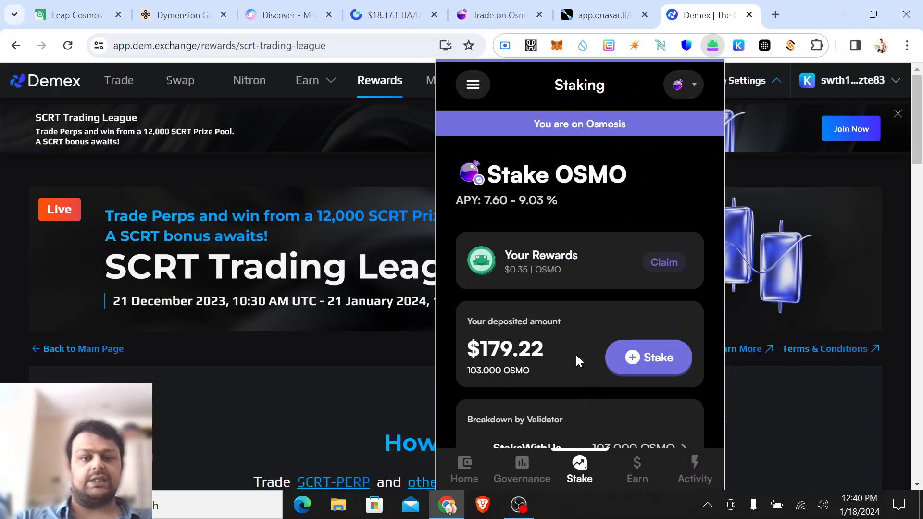
pyautogui.scroll(-2, 596, 388)
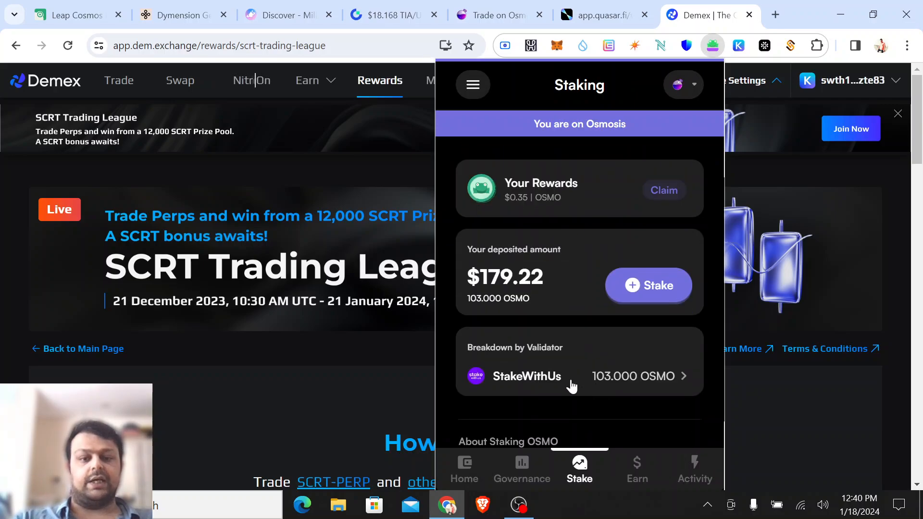
pyautogui.scroll(2, 569, 288)
pyautogui.scroll(-1, 579, 298)
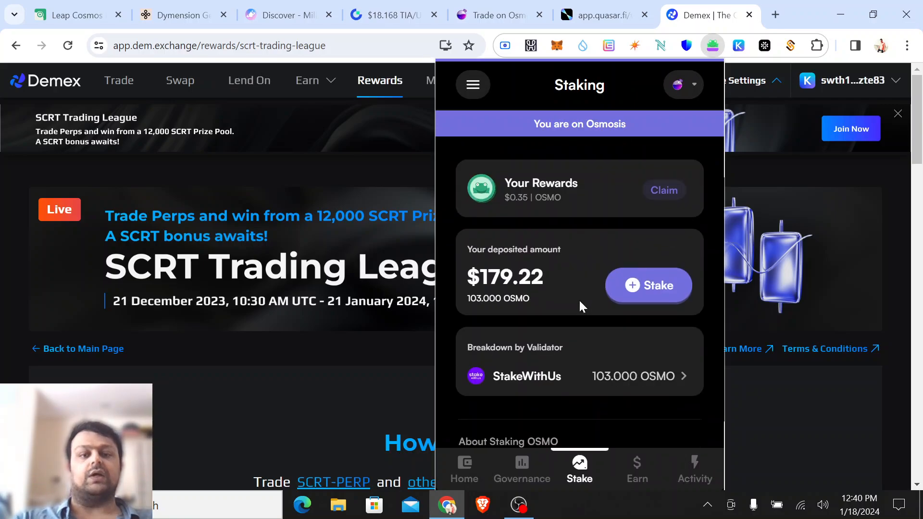
pyautogui.scroll(1, 579, 299)
pyautogui.scroll(-3, 579, 296)
pyautogui.scroll(2, 579, 297)
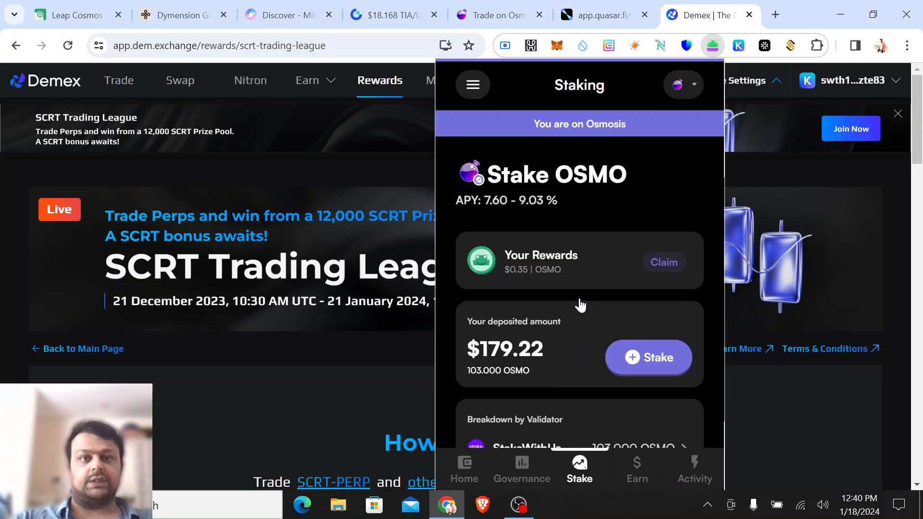
pyautogui.scroll(-3, 579, 297)
# View the Osmosis governance proposals in the wallet, return to the wallet's portfolio overview and close the wallet
pyautogui.click(522, 467)
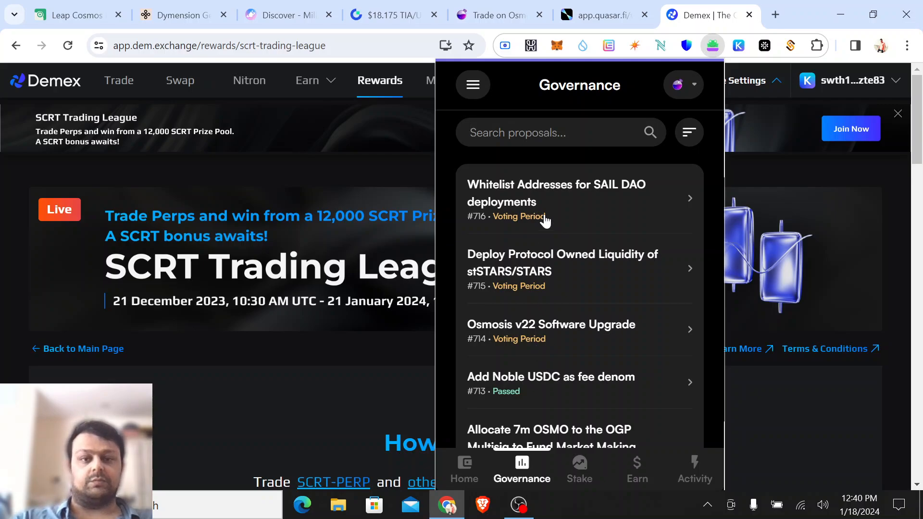
pyautogui.click(483, 473)
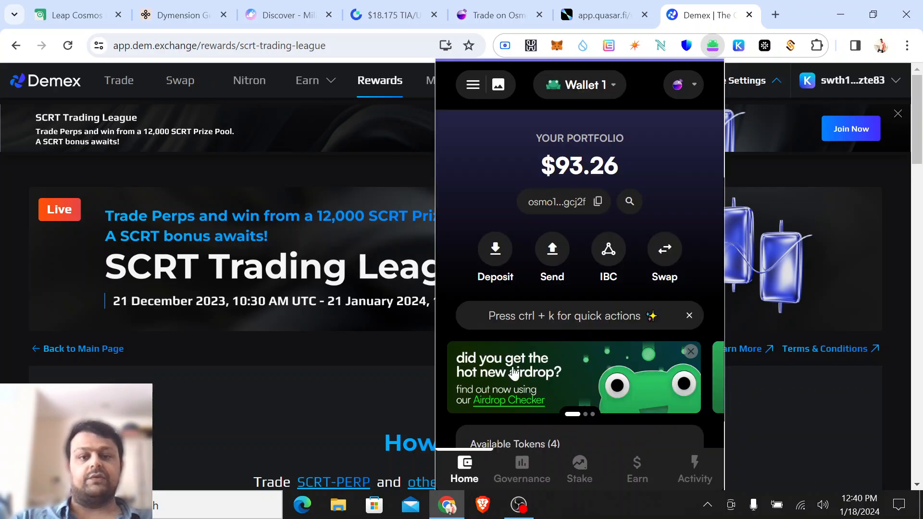
pyautogui.click(375, 347)
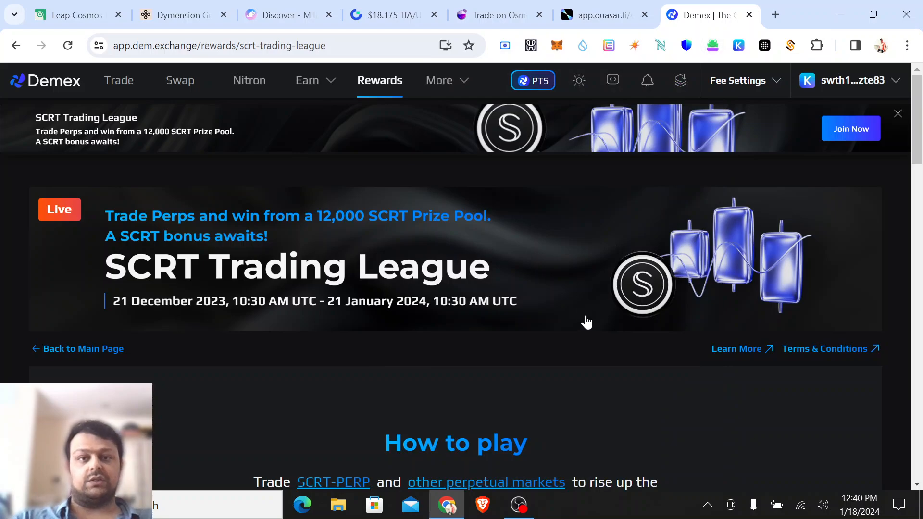